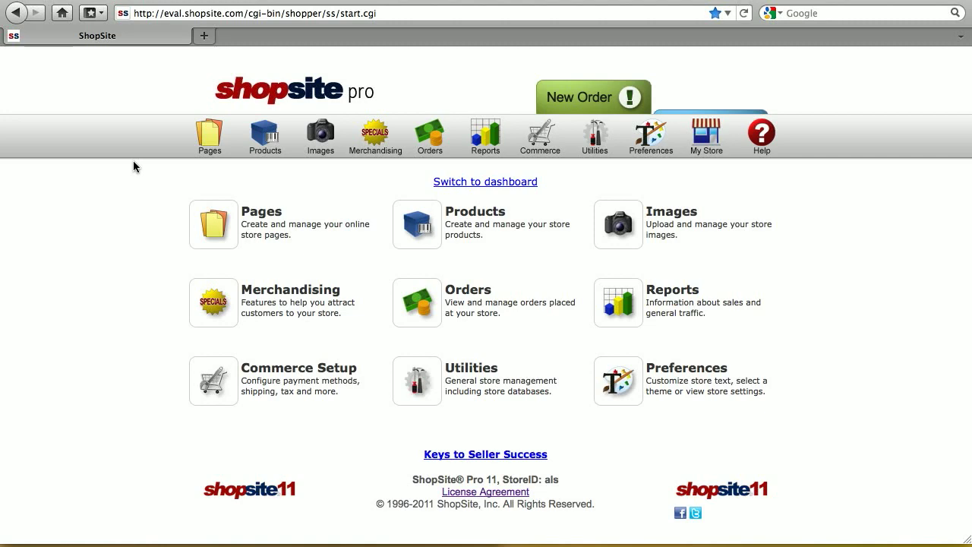
- Open the live Al's Tools store and view its Drills and Hand Tools pages
click(709, 135)
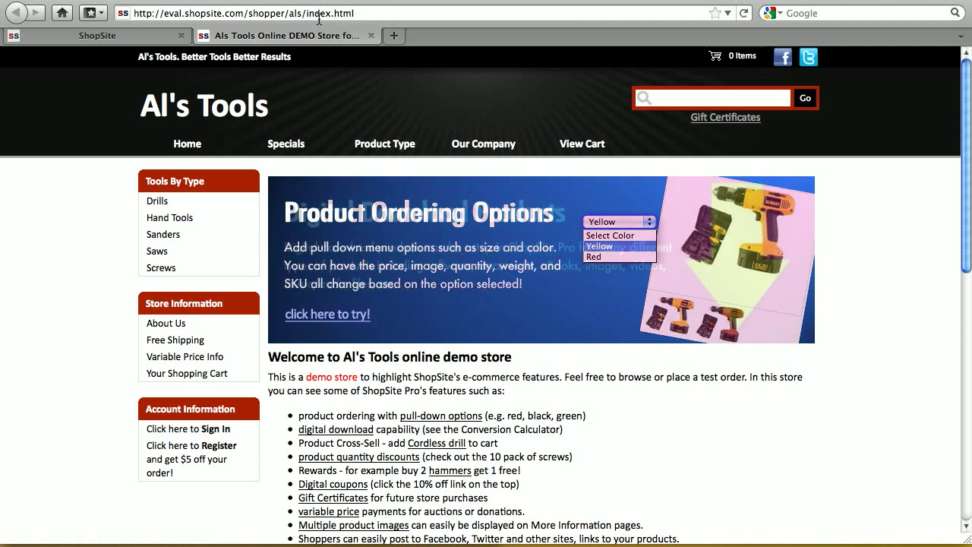
click(157, 201)
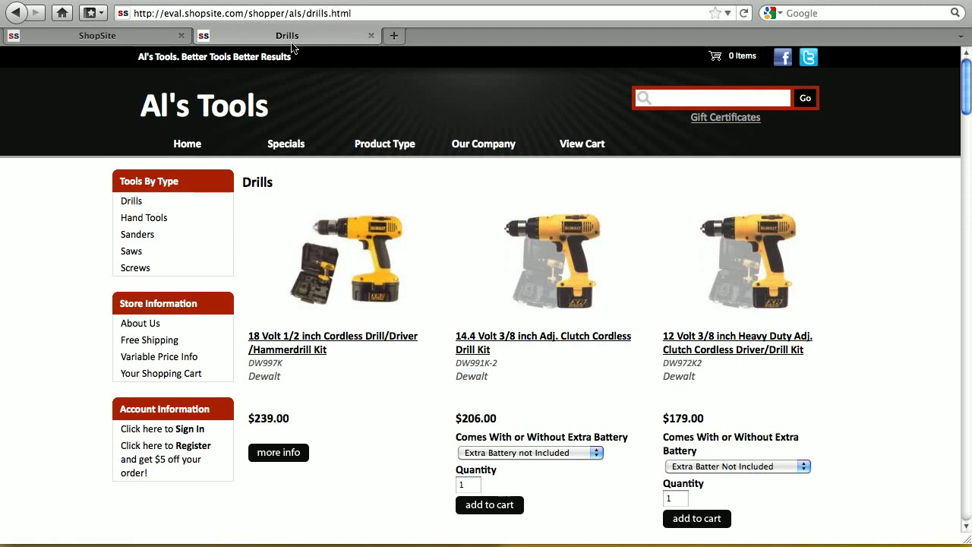
click(162, 219)
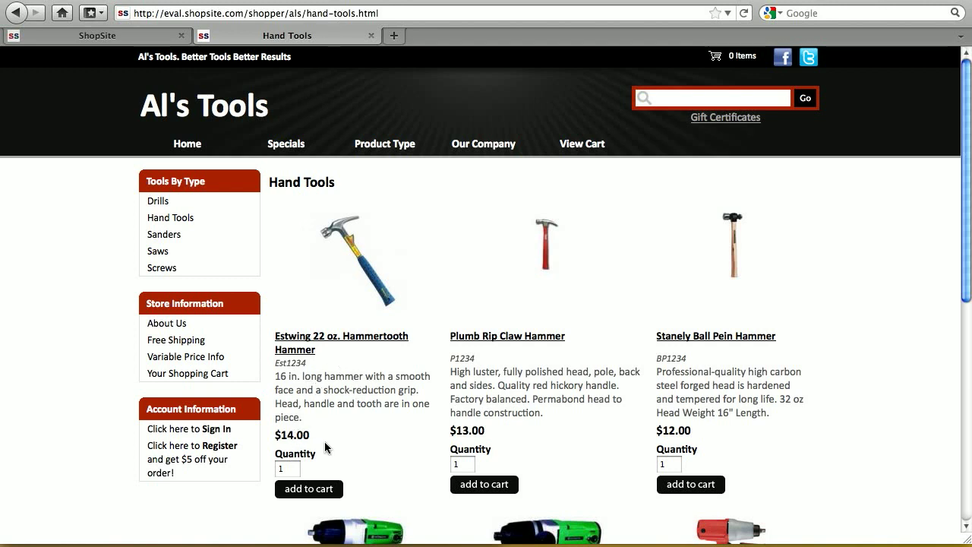
- In the store back office, set the Estwing 22 oz. Hammertooth Hammer's on-sale price to 13.00 and save the product
click(117, 34)
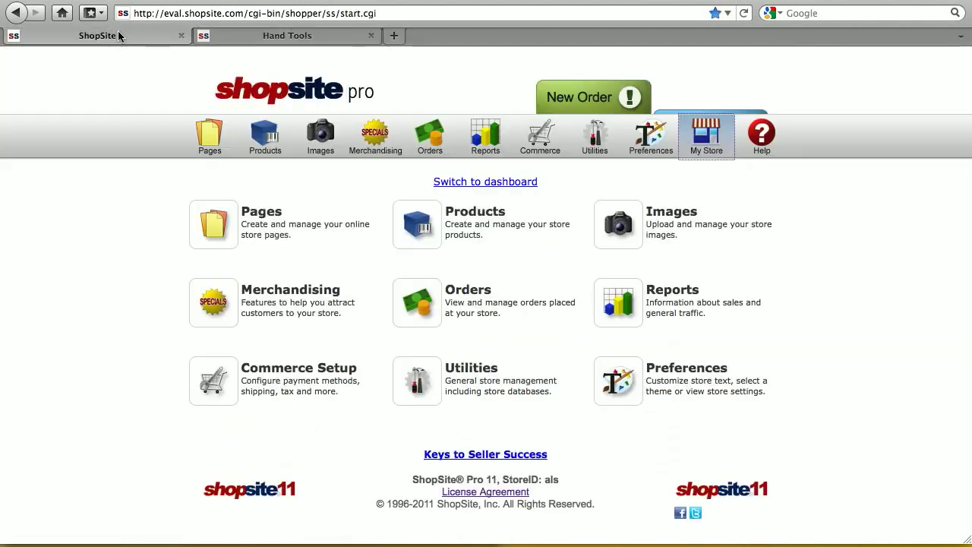
click(256, 131)
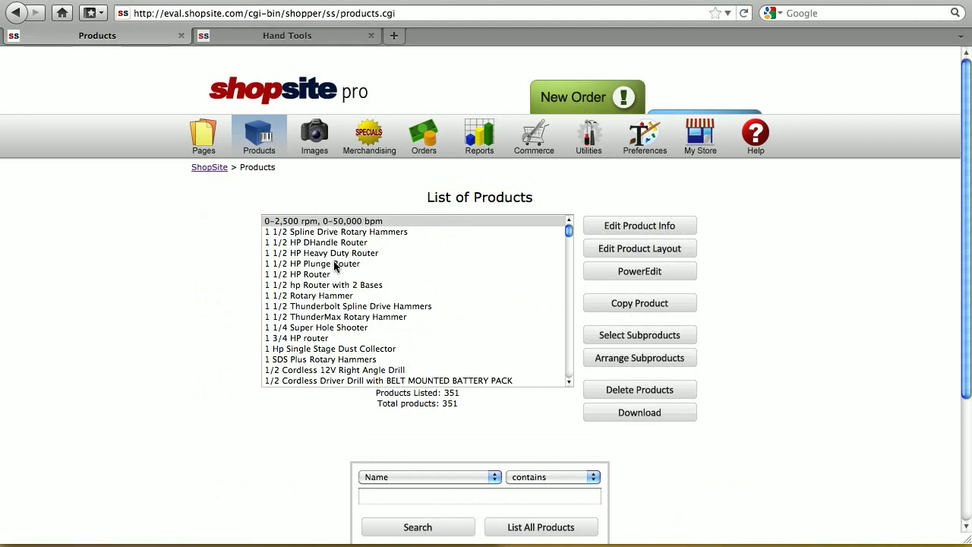
click(335, 265)
text(es)
scroll(474, 294, down, 1)
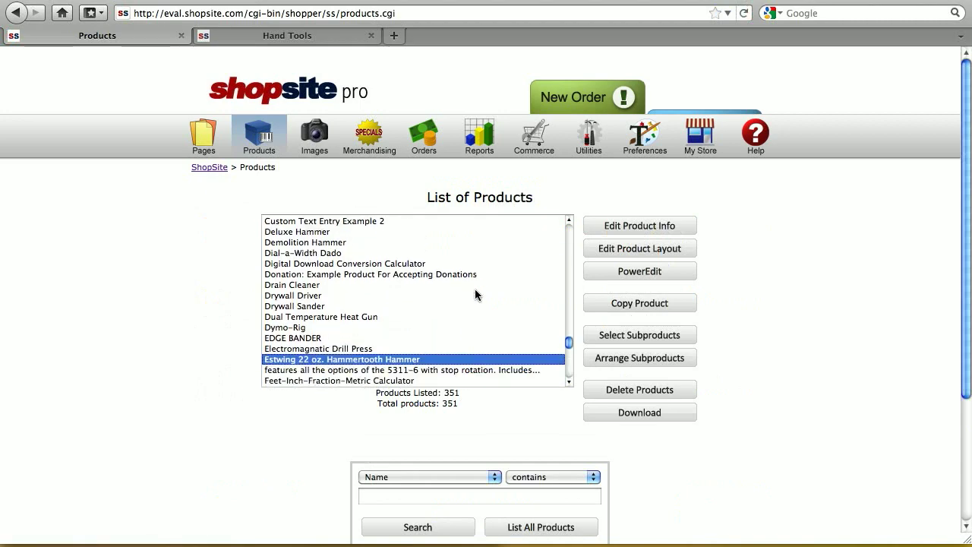
click(658, 226)
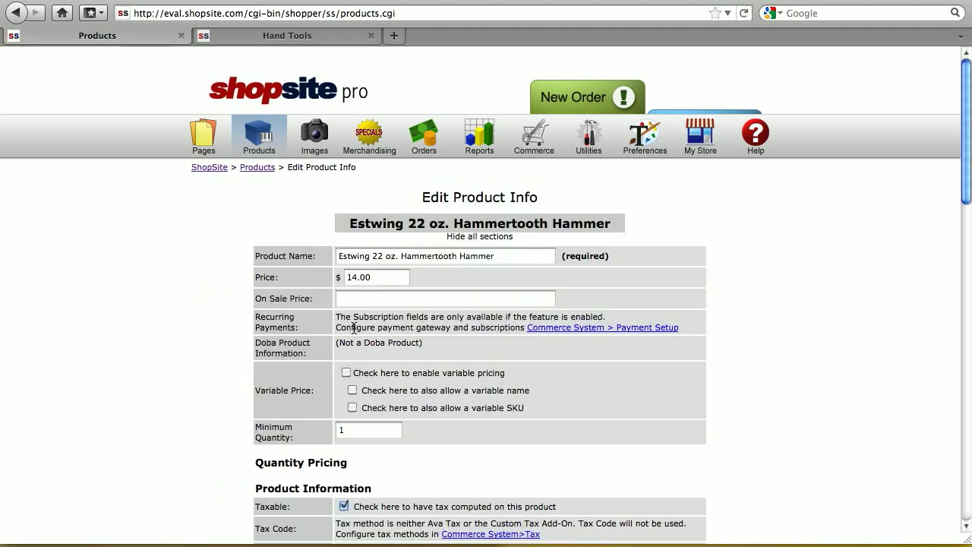
click(347, 306)
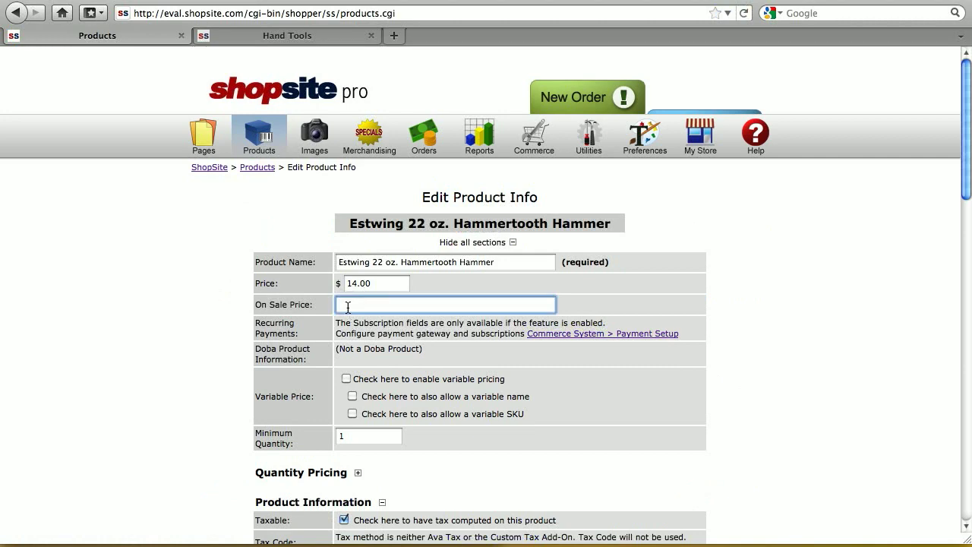
text(13.00)
scroll(616, 325, down, 1)
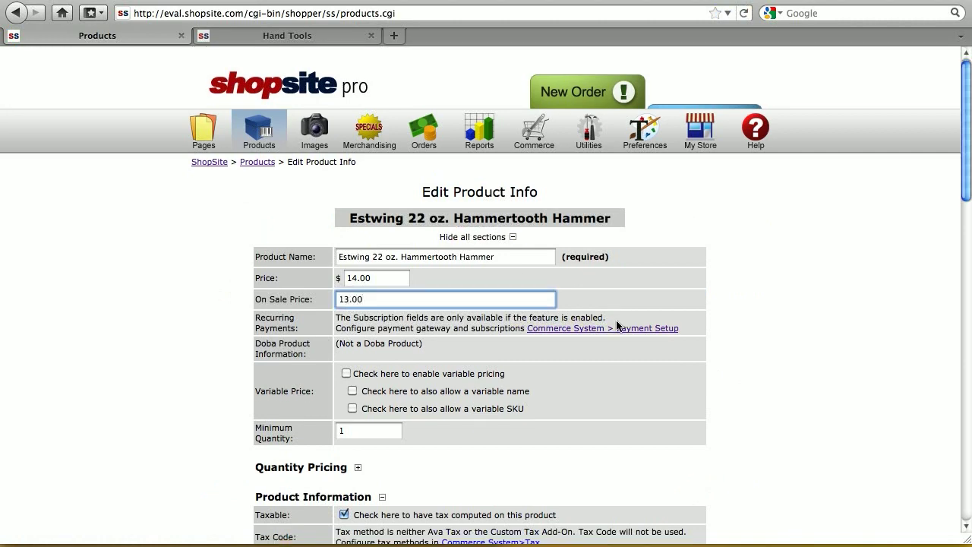
scroll(615, 320, down, 15)
click(355, 482)
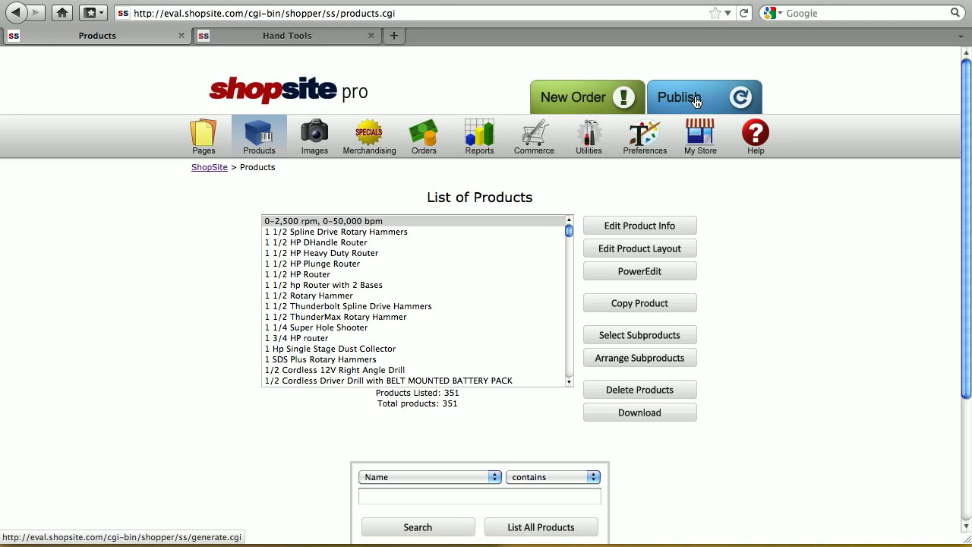
- Publish the modified store pages and reload the live Hand Tools page to check the hammer's price
click(696, 102)
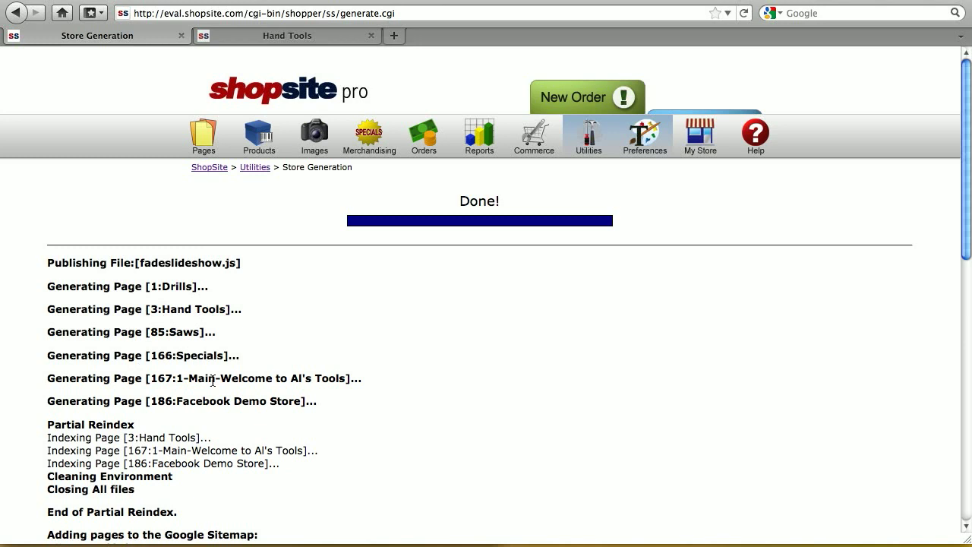
click(262, 36)
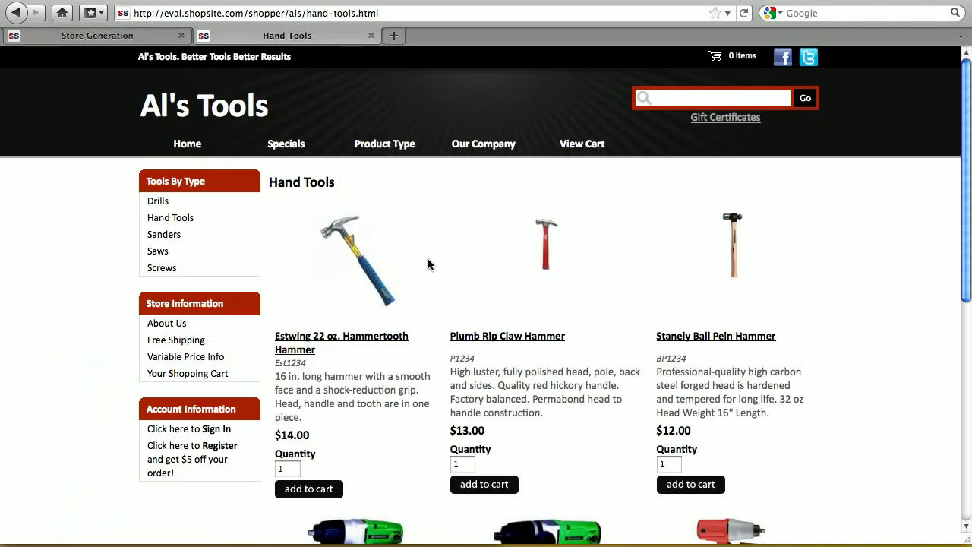
right_click(458, 176)
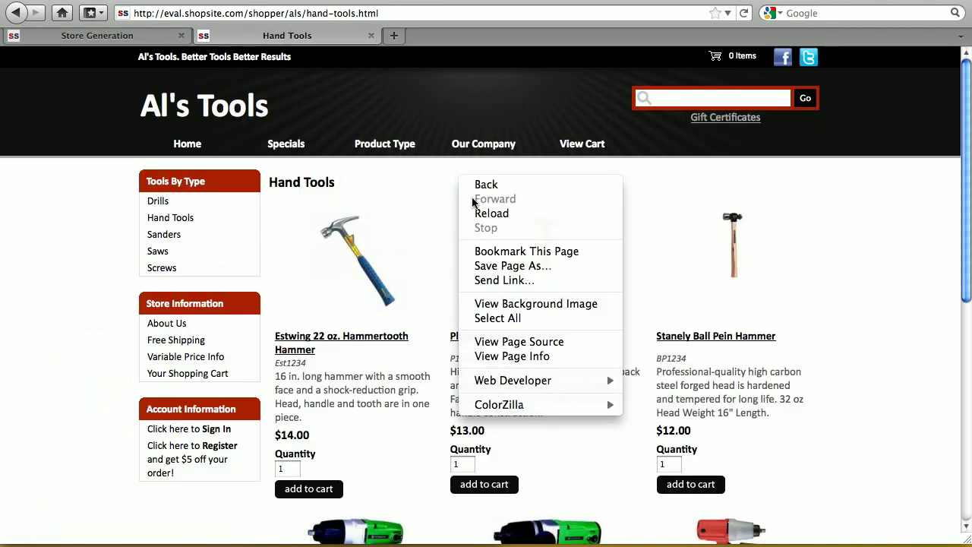
click(479, 214)
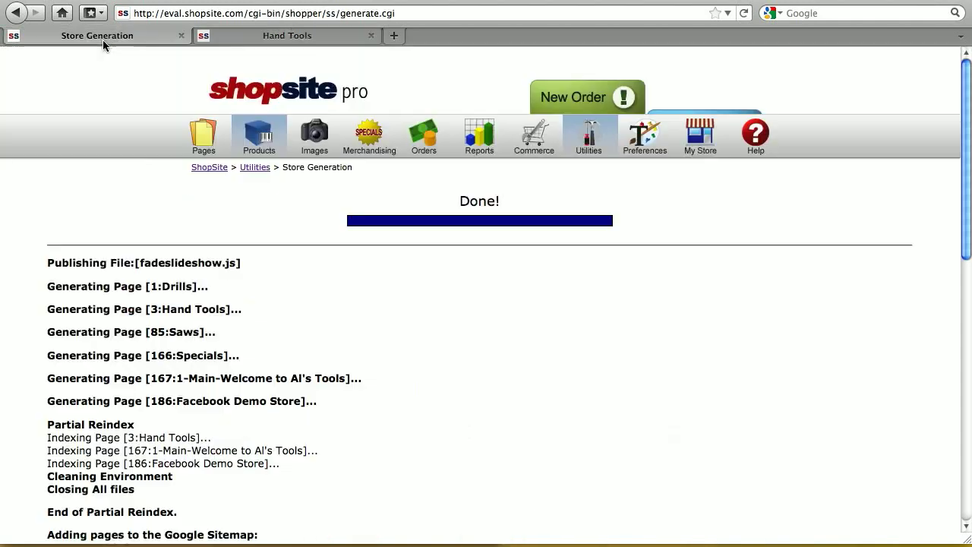
- Regenerate the entire store from the Publish utility
click(103, 39)
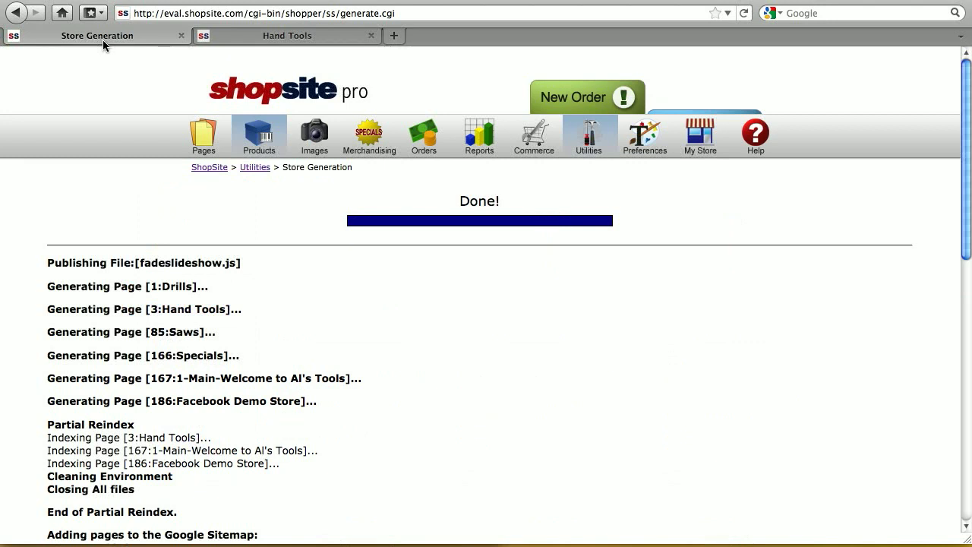
click(591, 144)
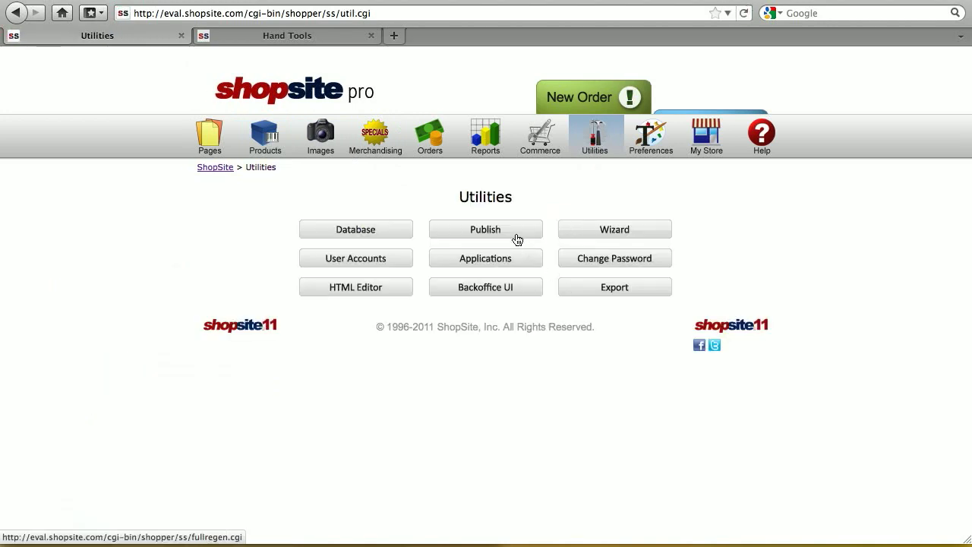
click(514, 236)
scroll(497, 374, down, 3)
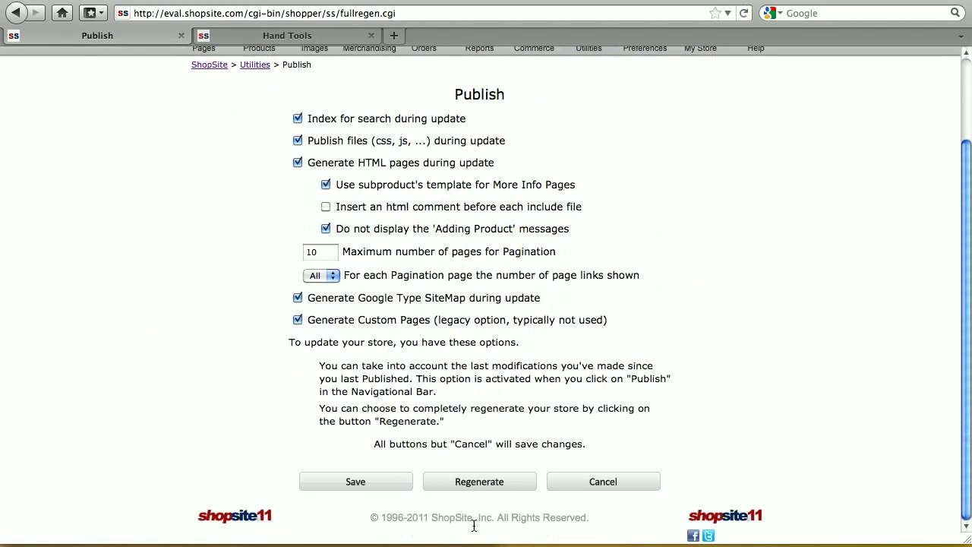
click(479, 485)
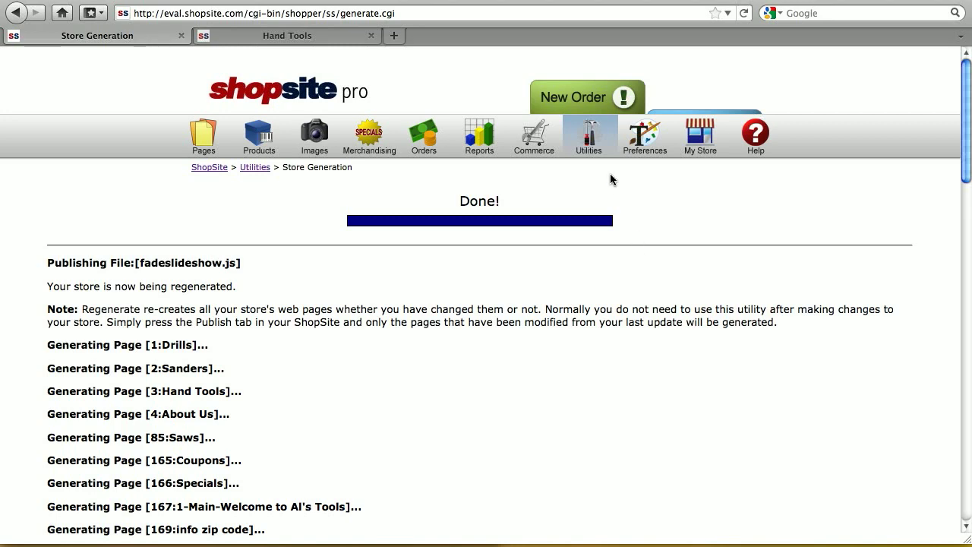
- Examine the Publish utility's options for search indexing, file publishing, HTML page generation, pagination and sitemap
click(588, 138)
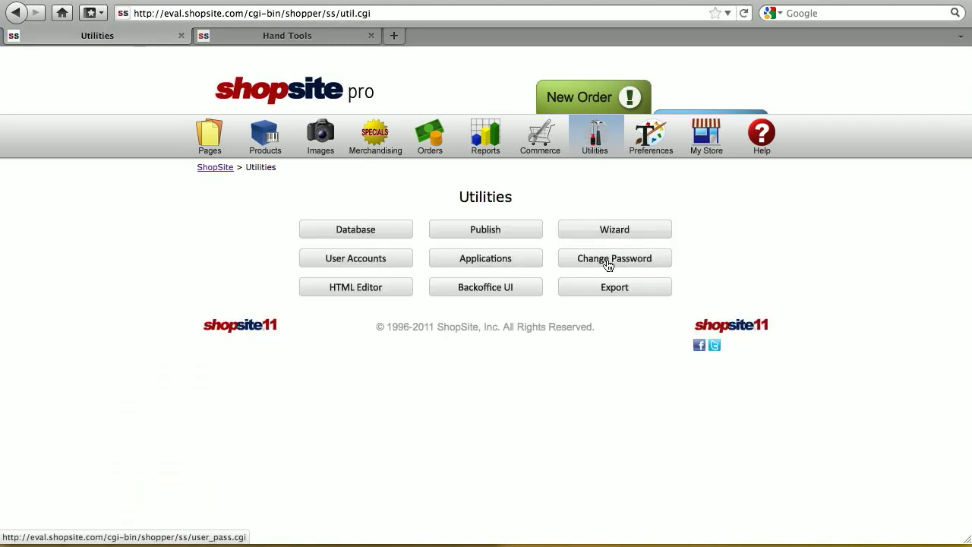
click(498, 231)
scroll(556, 302, down, 2)
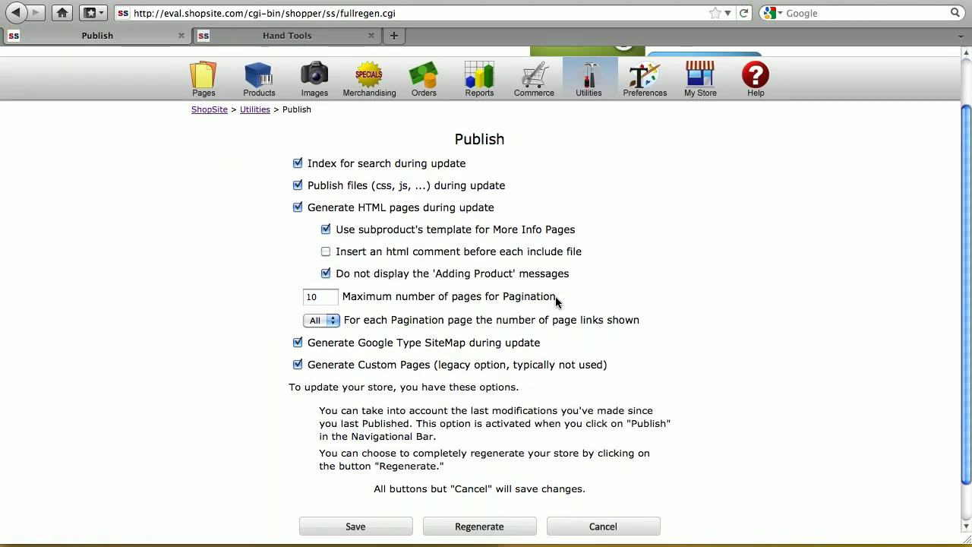
scroll(556, 301, up, 2)
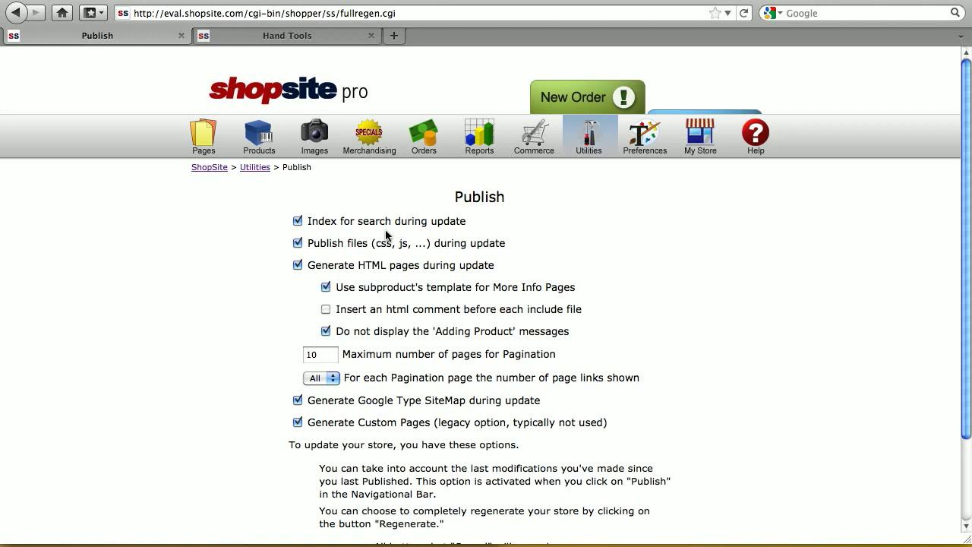
click(297, 221)
click(298, 221)
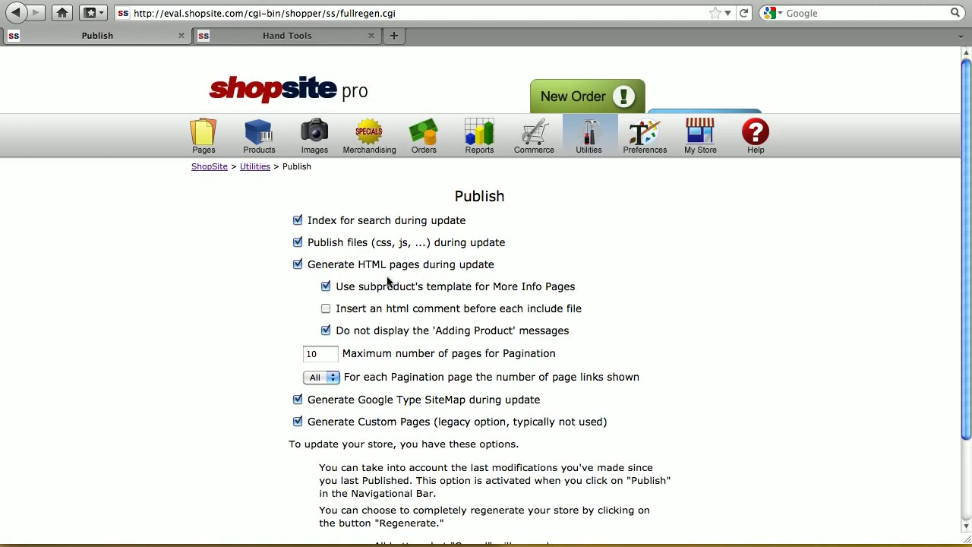
scroll(389, 283, down, 2)
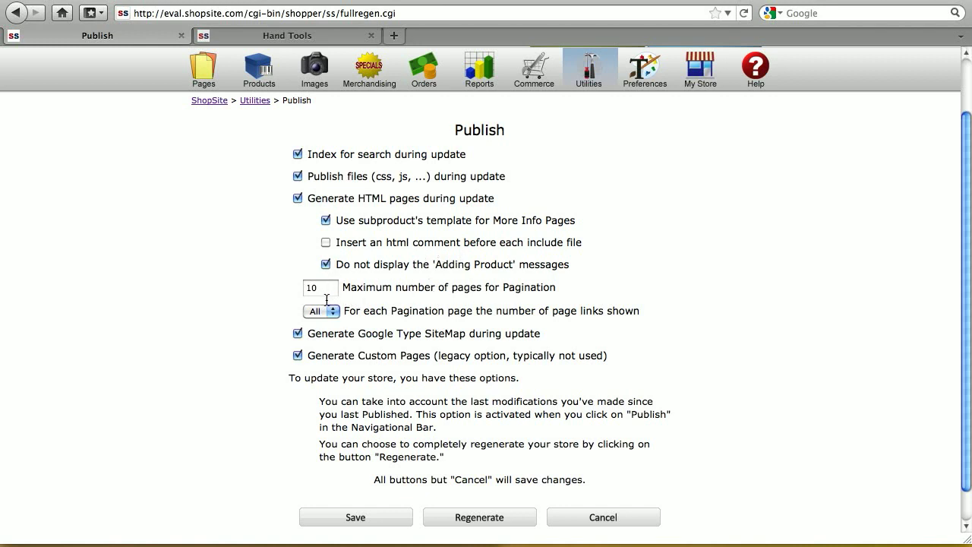
scroll(327, 300, up, 2)
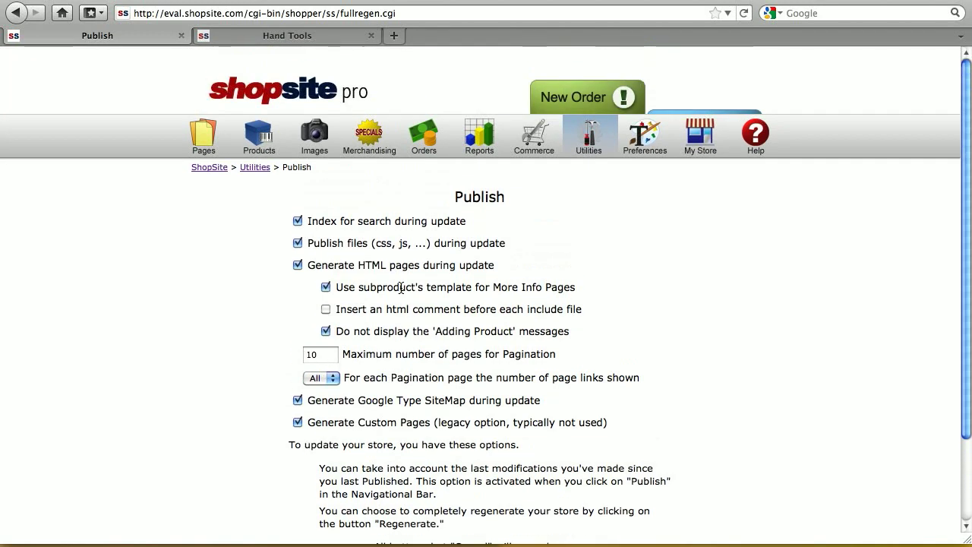
- In the Drills page layout, set the number of products per generated page to 12 and save
click(203, 138)
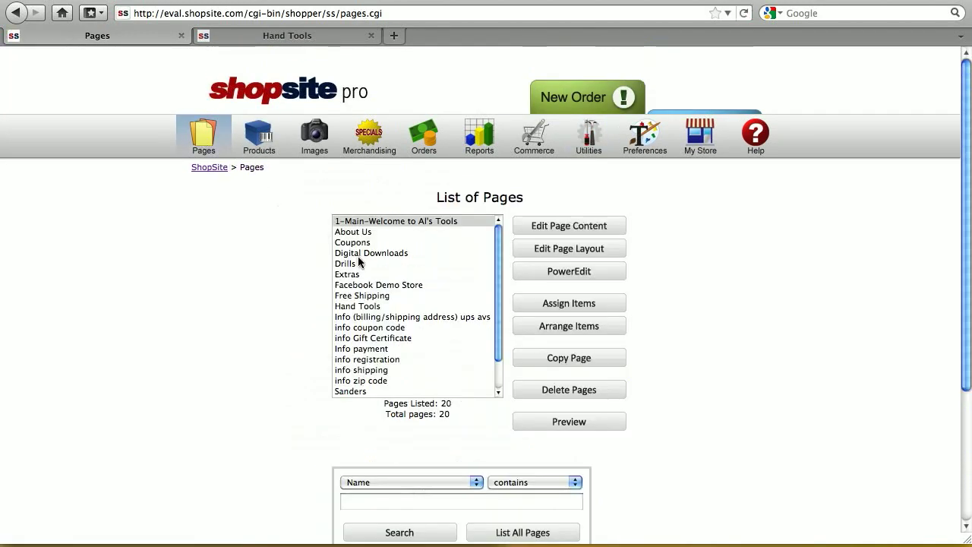
click(359, 261)
click(548, 254)
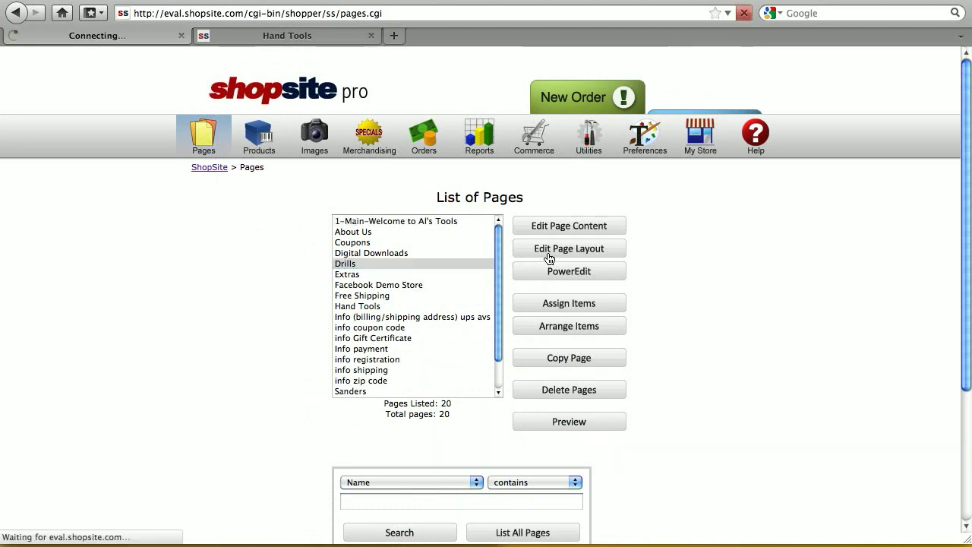
scroll(720, 284, down, 15)
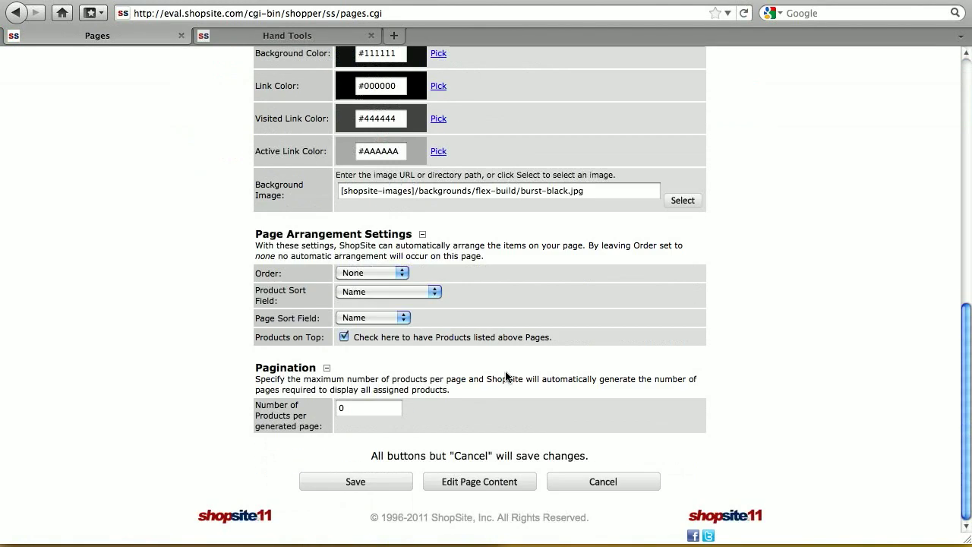
click(346, 410)
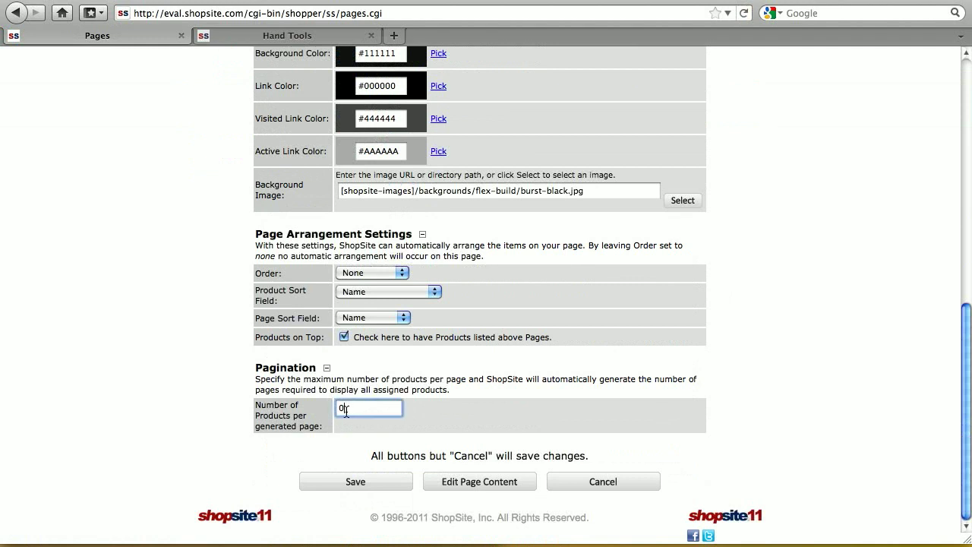
key(BackSpace)
text(12)
click(356, 486)
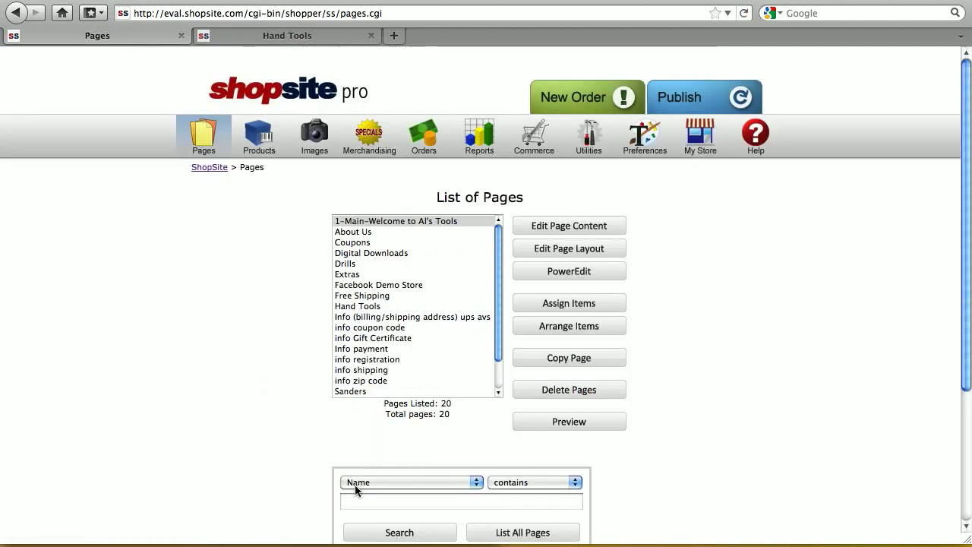
- Publish the pagination change and check pages 1 to 3 of Drills in the live store, returning to the back office
click(710, 104)
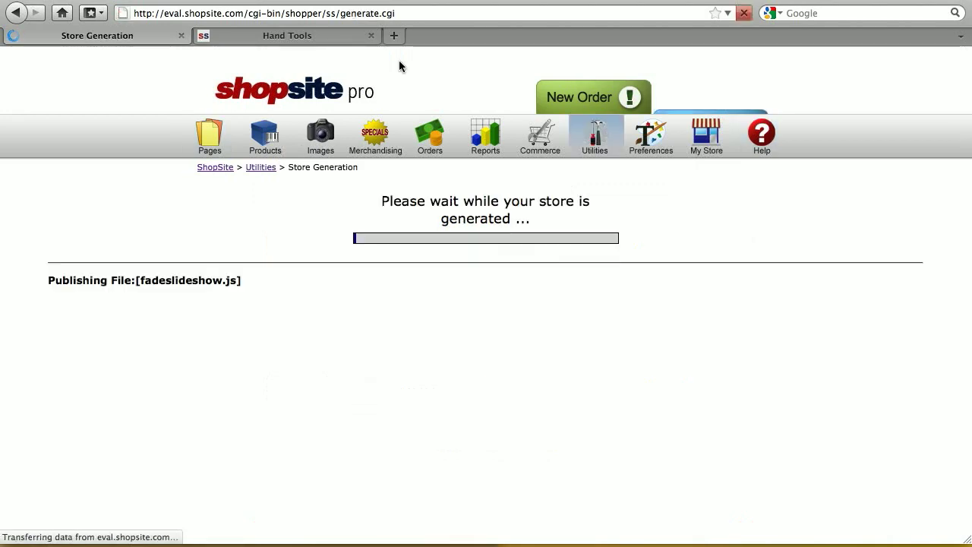
click(330, 39)
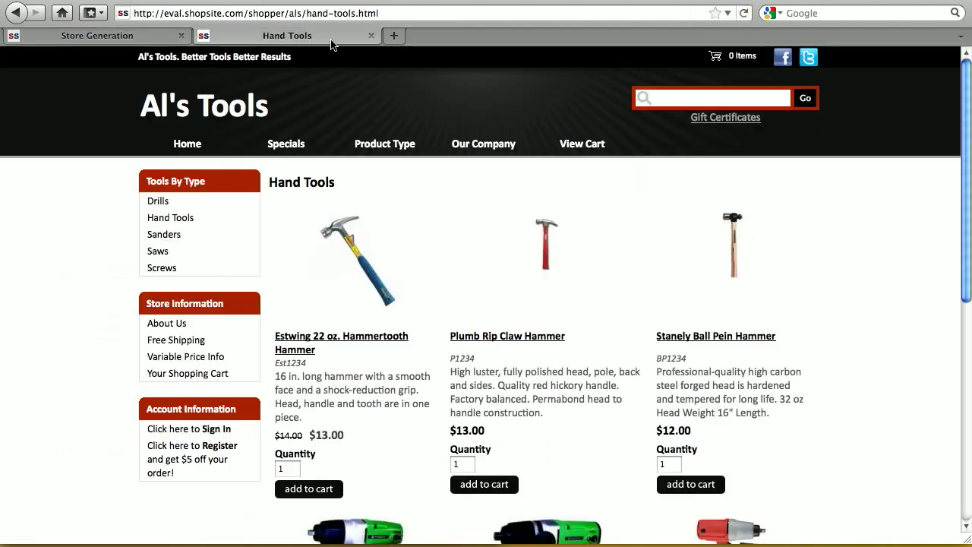
click(182, 200)
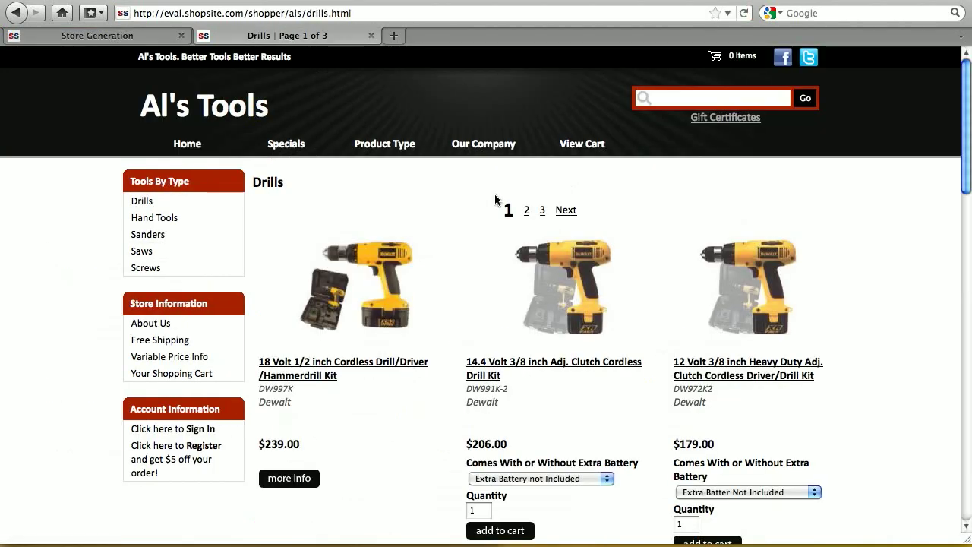
click(526, 210)
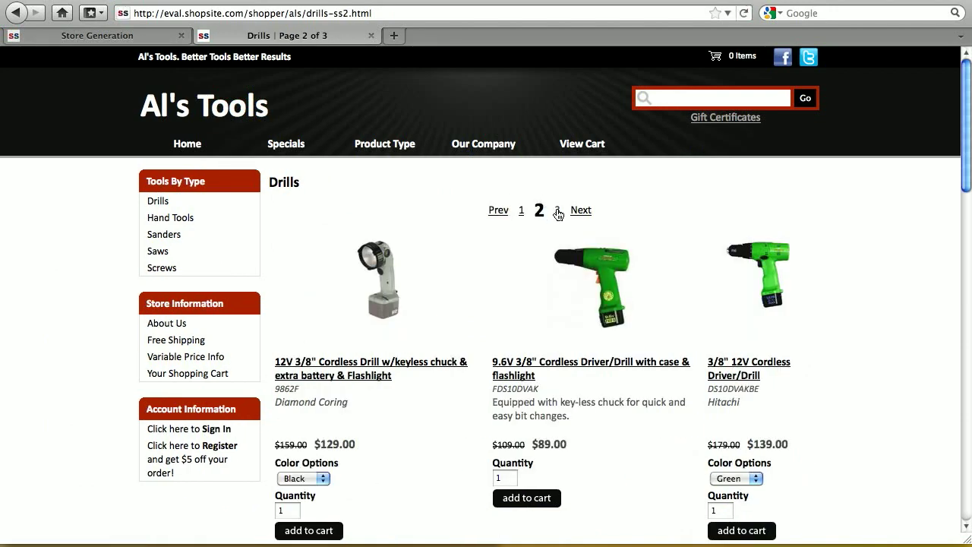
click(558, 213)
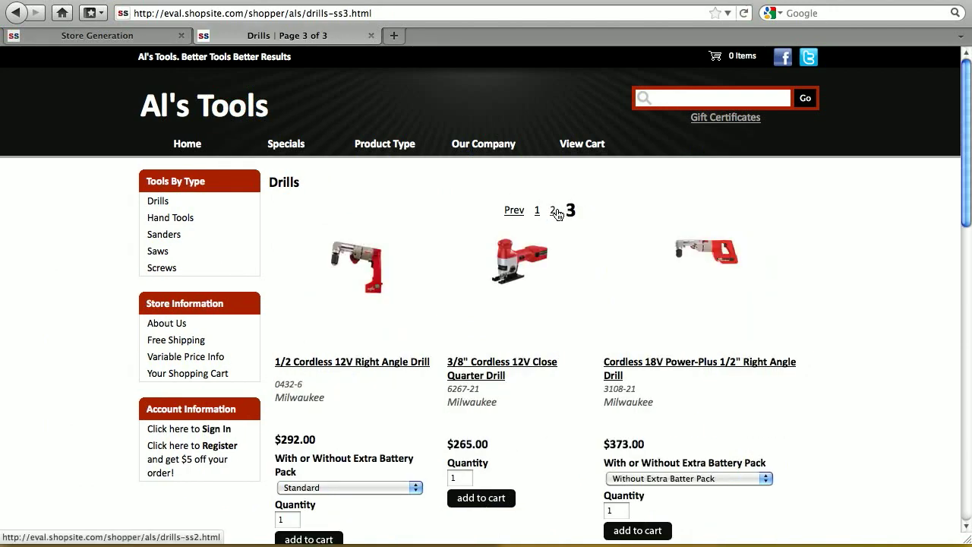
click(76, 36)
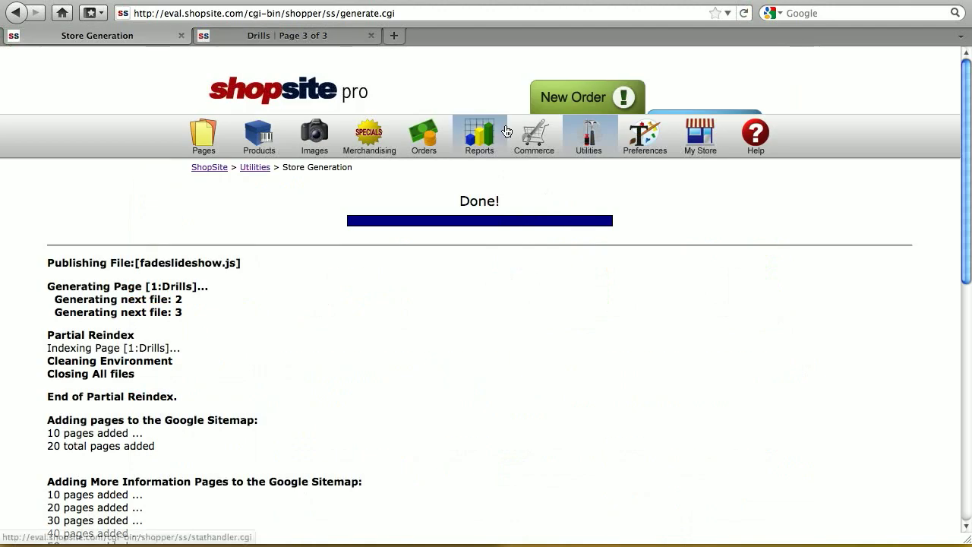
- In the Publish utility, turn off custom page generation and Google Type SiteMap generation, and regenerate the store with those settings
click(589, 135)
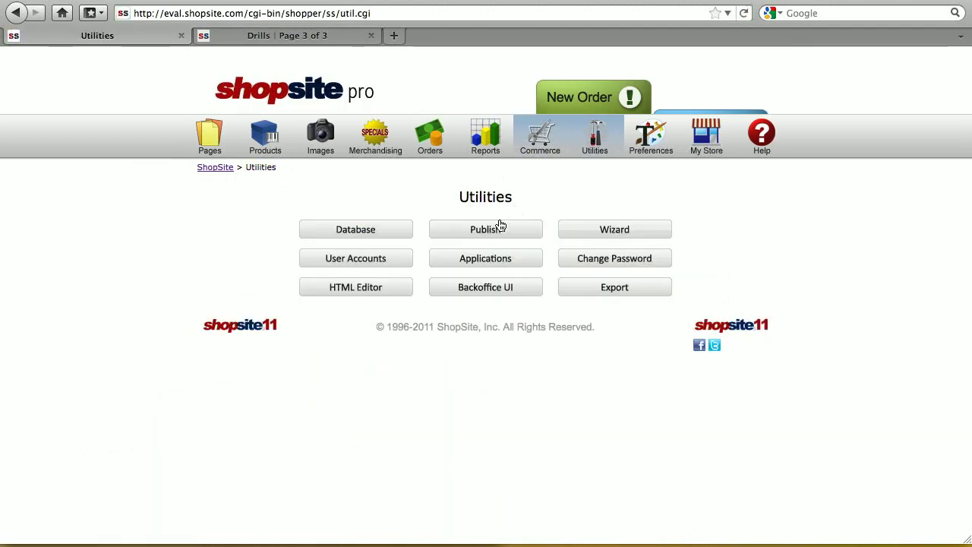
click(495, 227)
scroll(520, 340, down, 2)
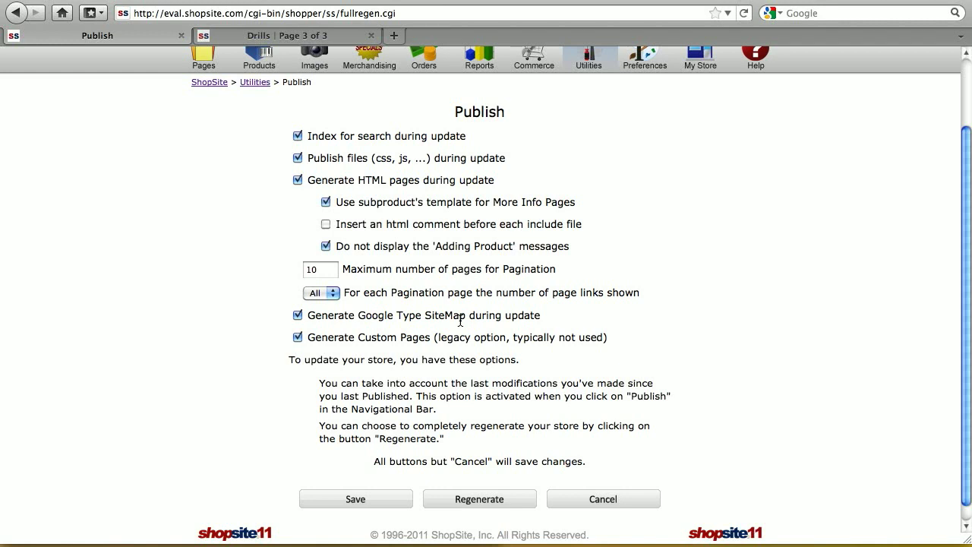
scroll(460, 320, up, 2)
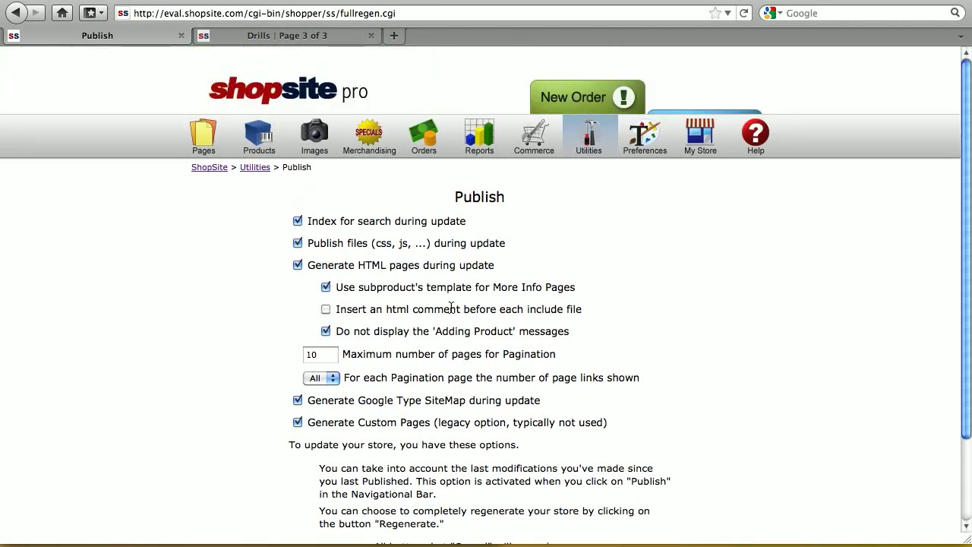
scroll(418, 302, down, 3)
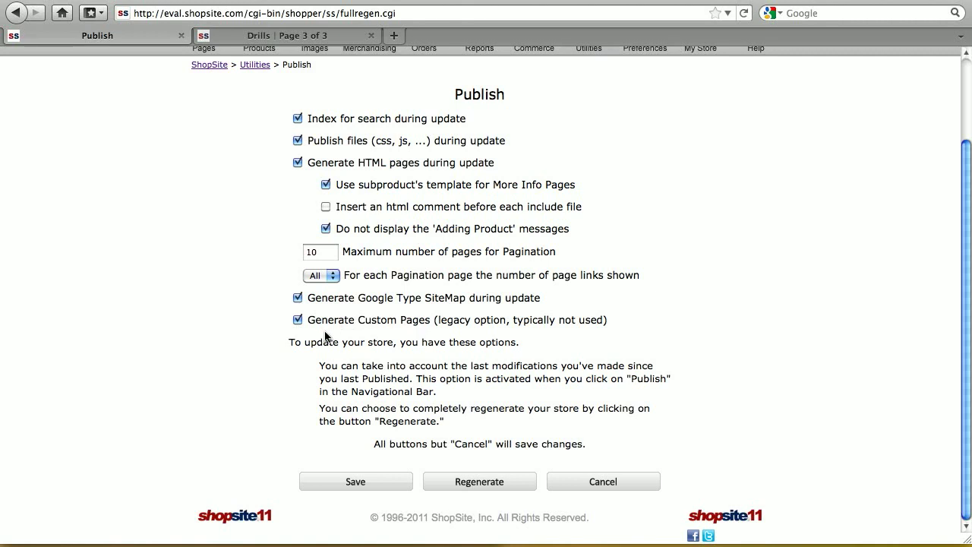
click(298, 320)
click(298, 297)
click(451, 483)
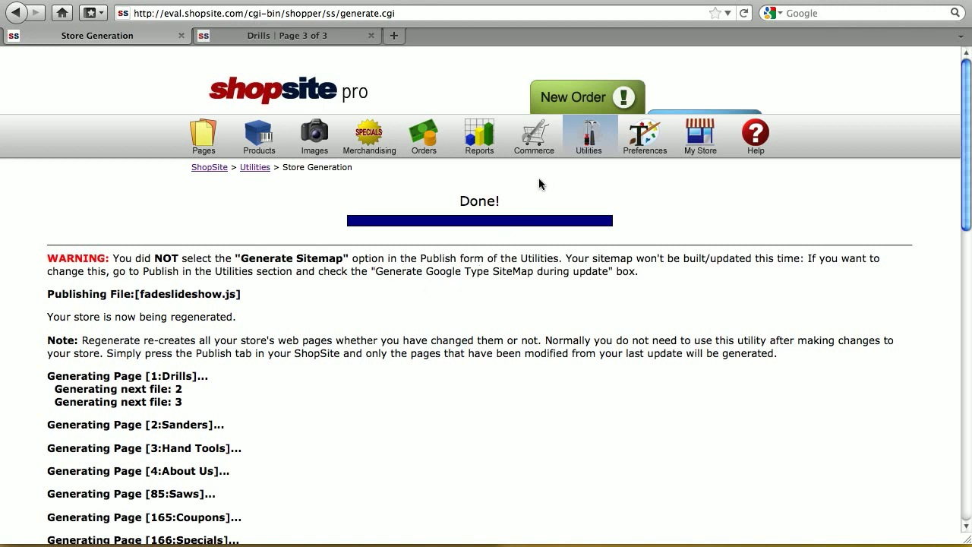
- Turn Google Type SiteMap and custom page generation back on in the Publish utility and save the settings
click(587, 135)
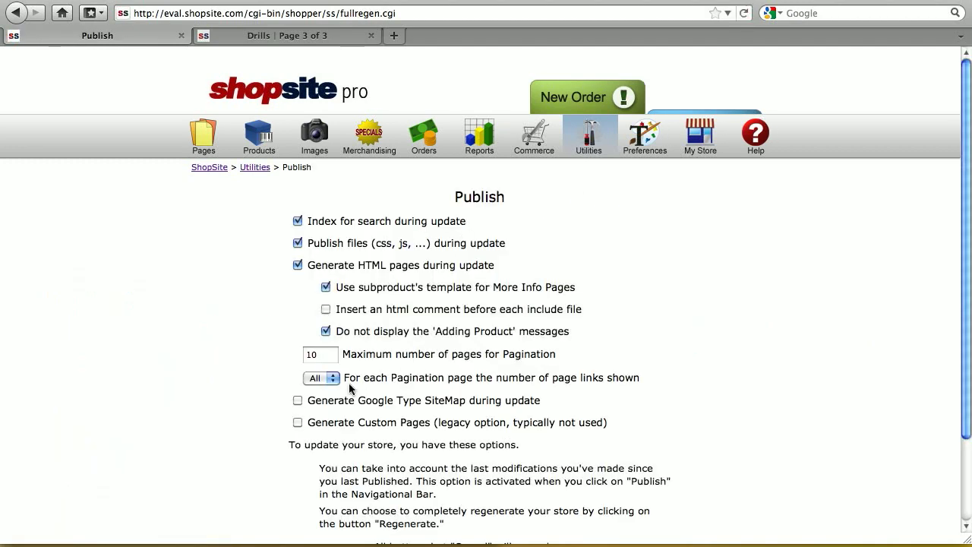
click(298, 422)
scroll(425, 410, down, 3)
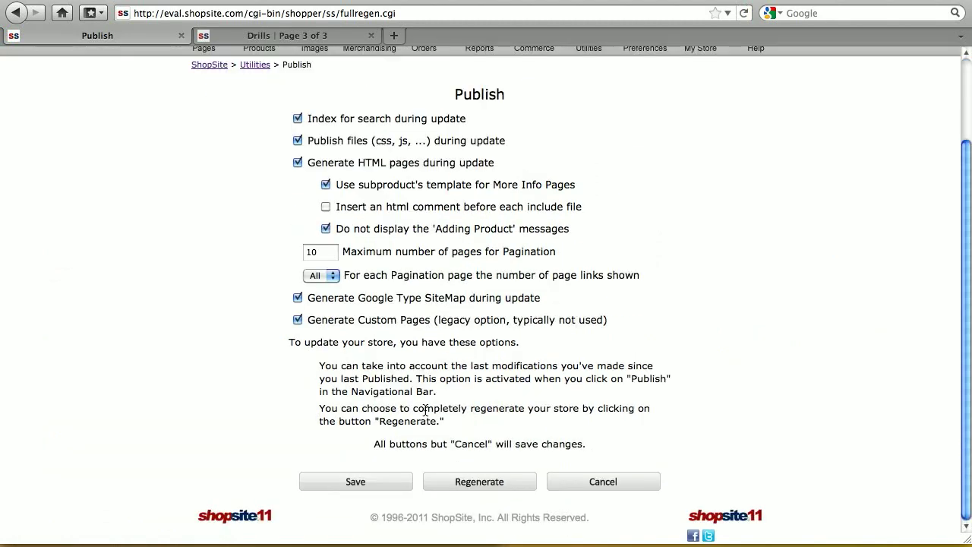
click(394, 488)
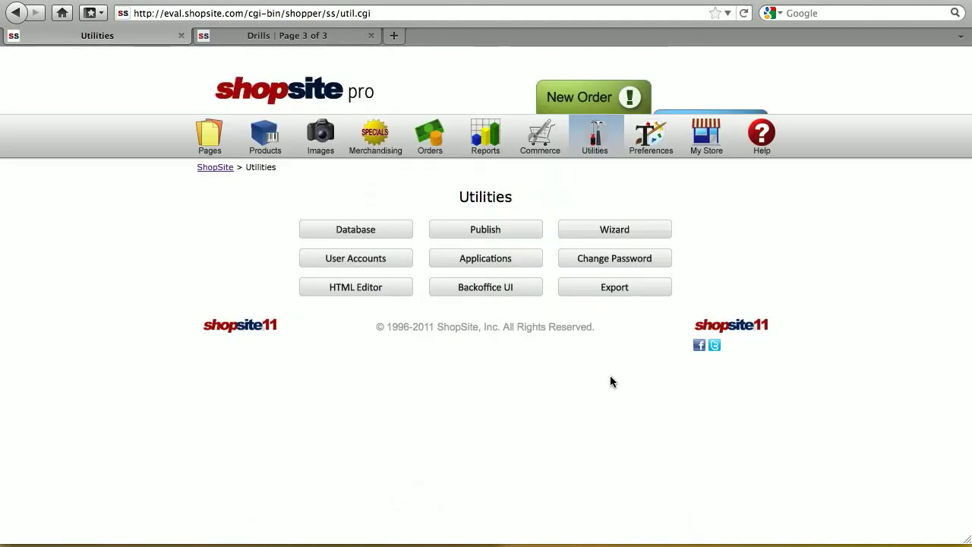